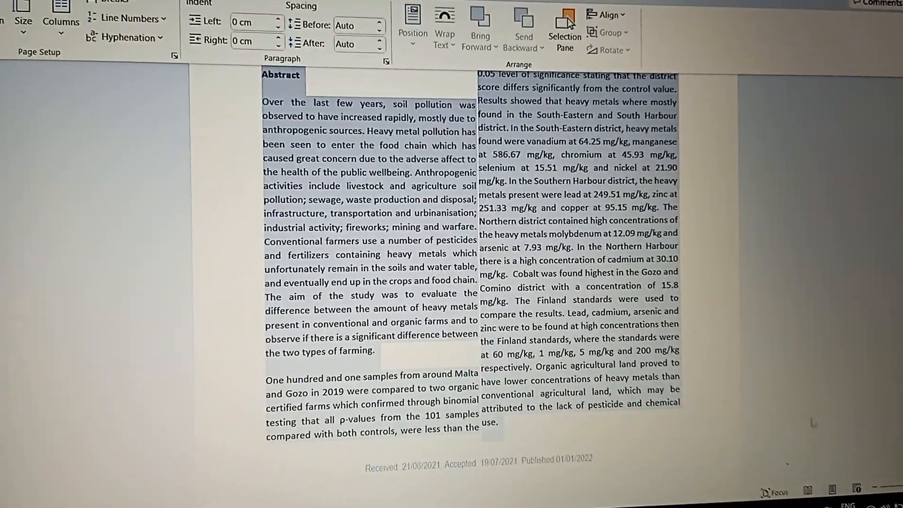
Step: Show the Layout ribbon's Columns presets, dismiss them once, and reopen the presets list
click(630, 417)
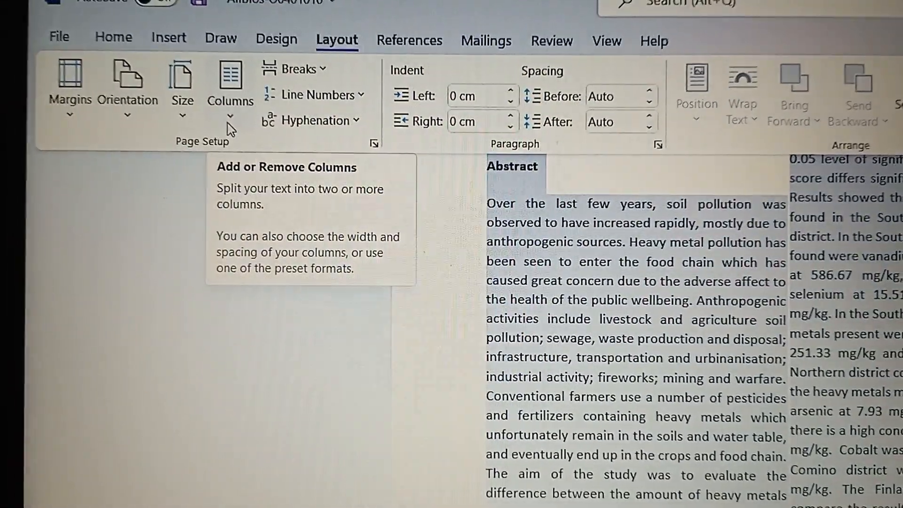
click(226, 116)
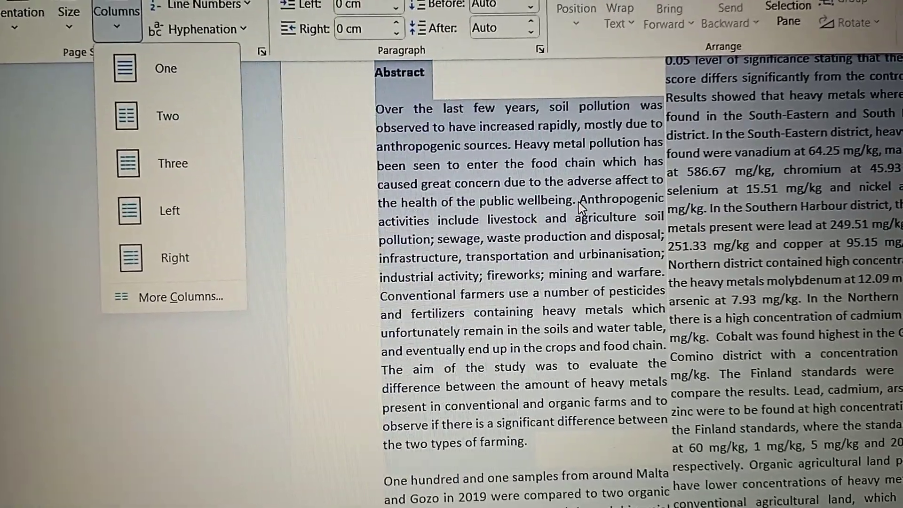
click(581, 206)
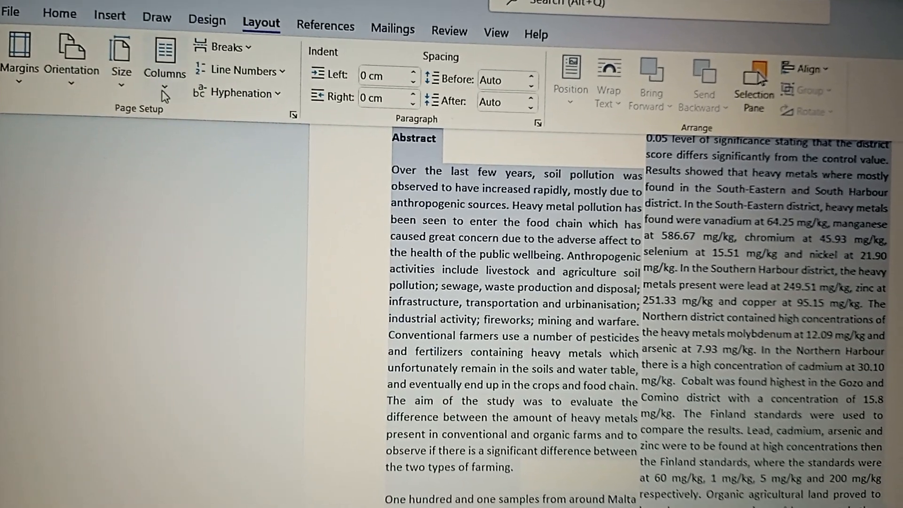
click(159, 89)
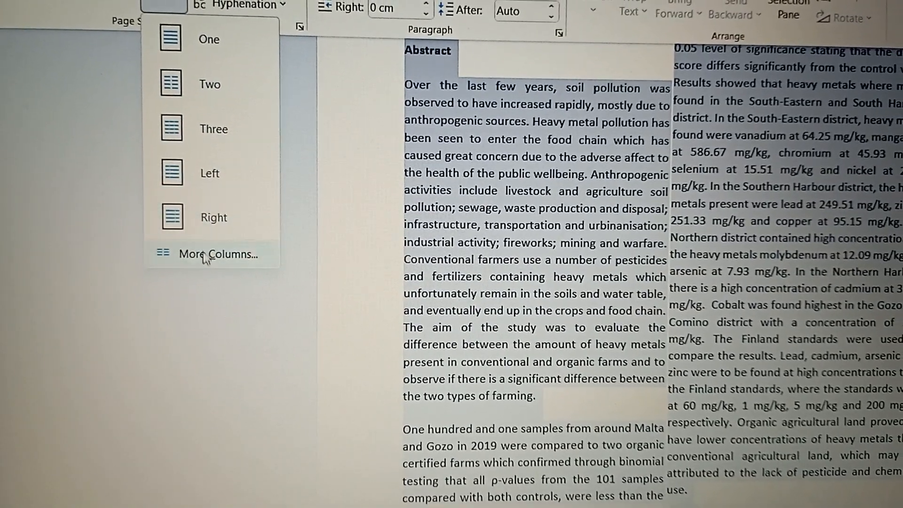
Step: Use More Columns to confirm two equal columns with 0.5 cm spacing for the selected abstract
click(203, 258)
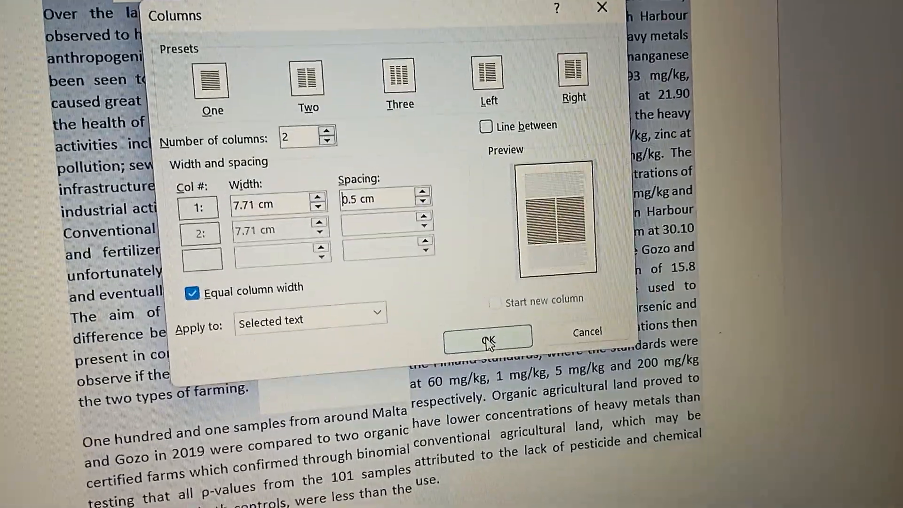
click(488, 335)
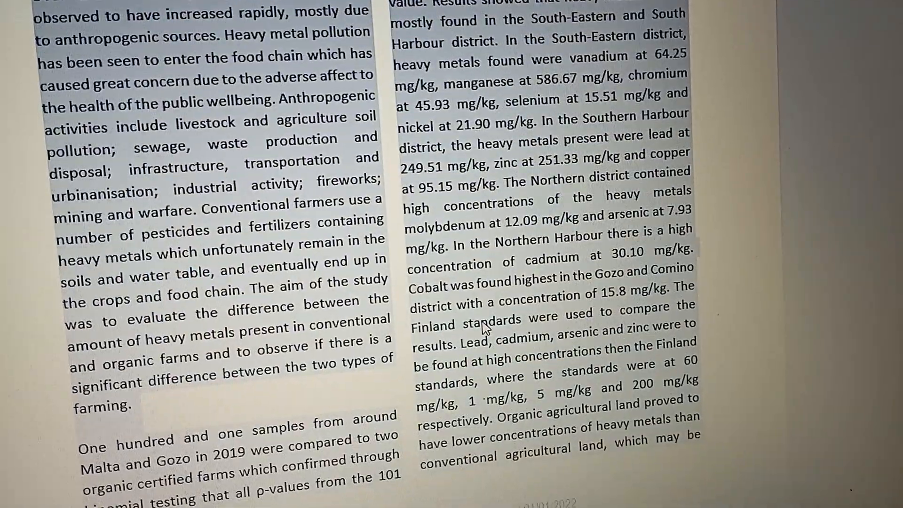